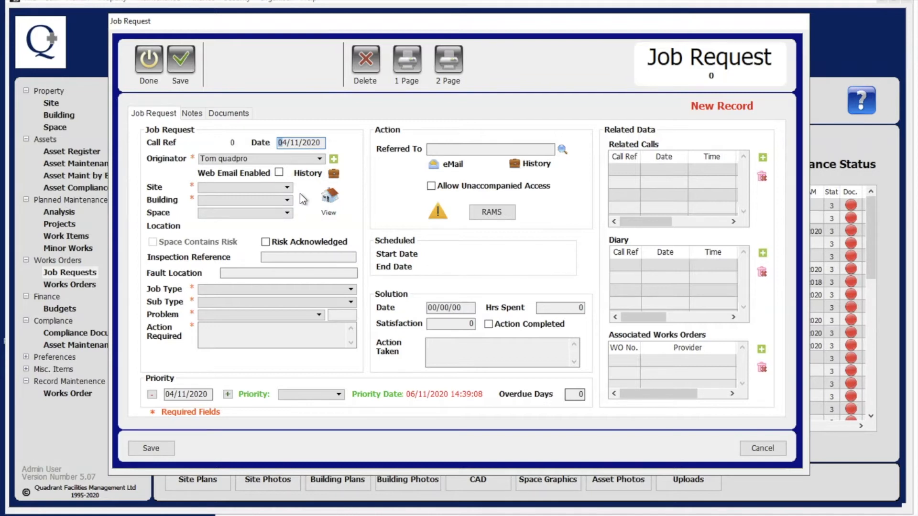
# Step: Tick Web Email Enabled on the new job request
pyautogui.click(279, 173)
# Step: Enable web email and set the location to Main Site, 6 Penny Street, P61 - Boiler Room
pyautogui.click(279, 173)
pyautogui.click(242, 187)
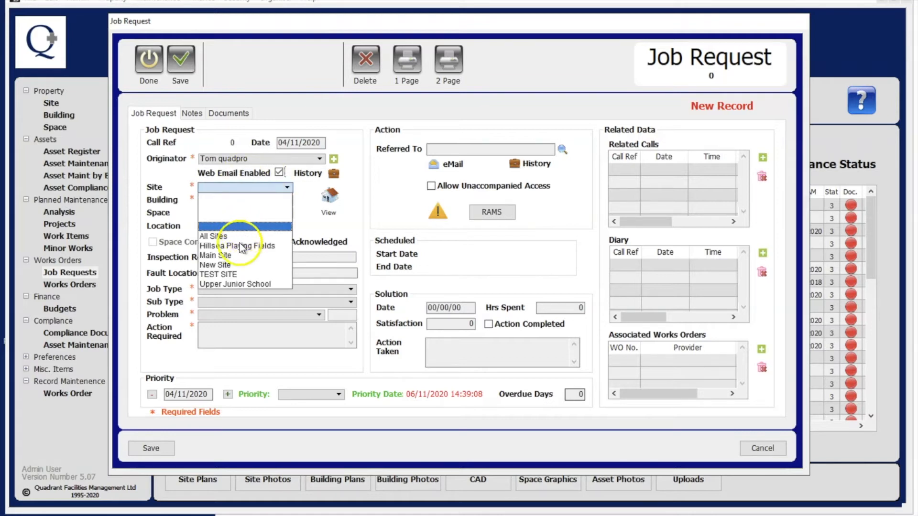
pyautogui.click(232, 255)
pyautogui.click(242, 201)
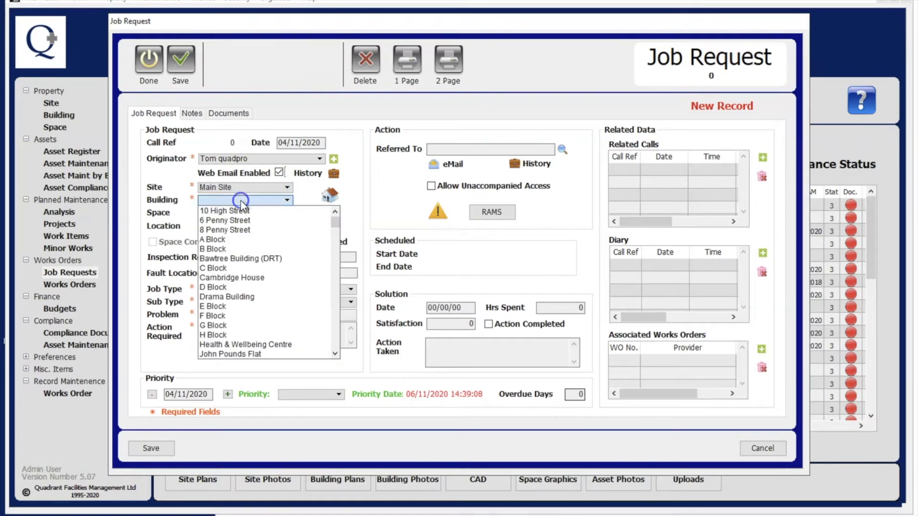
pyautogui.click(246, 227)
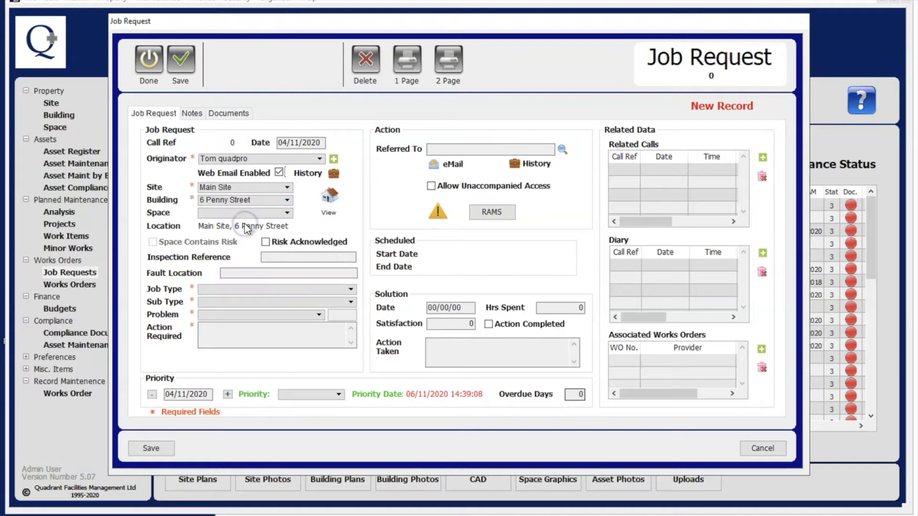
pyautogui.click(238, 214)
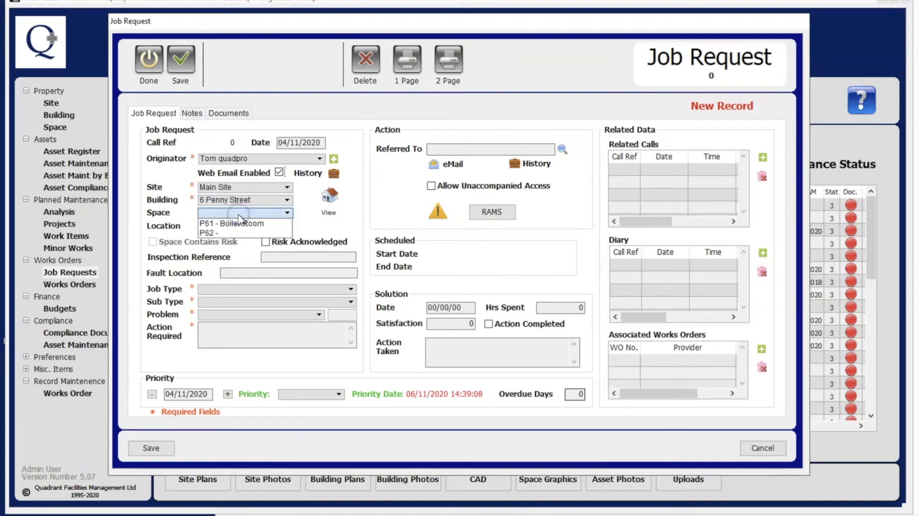
pyautogui.click(238, 225)
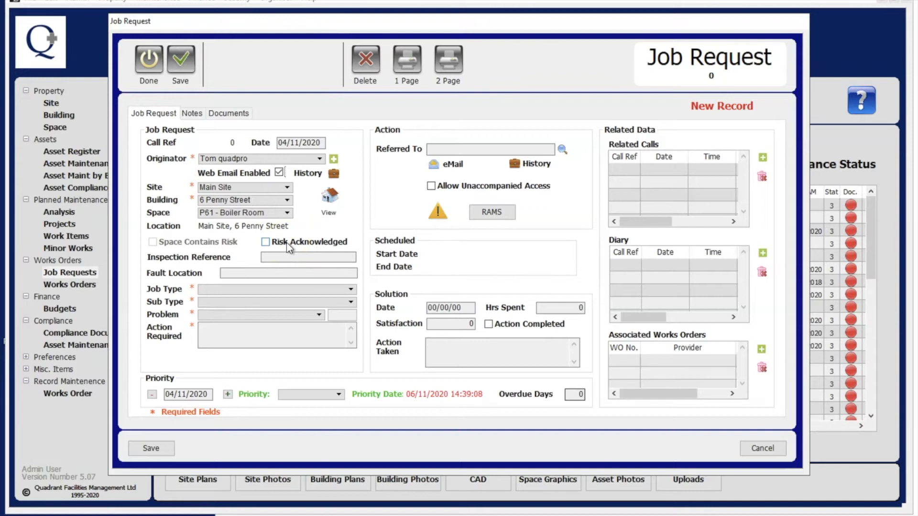
pyautogui.click(278, 258)
pyautogui.click(229, 273)
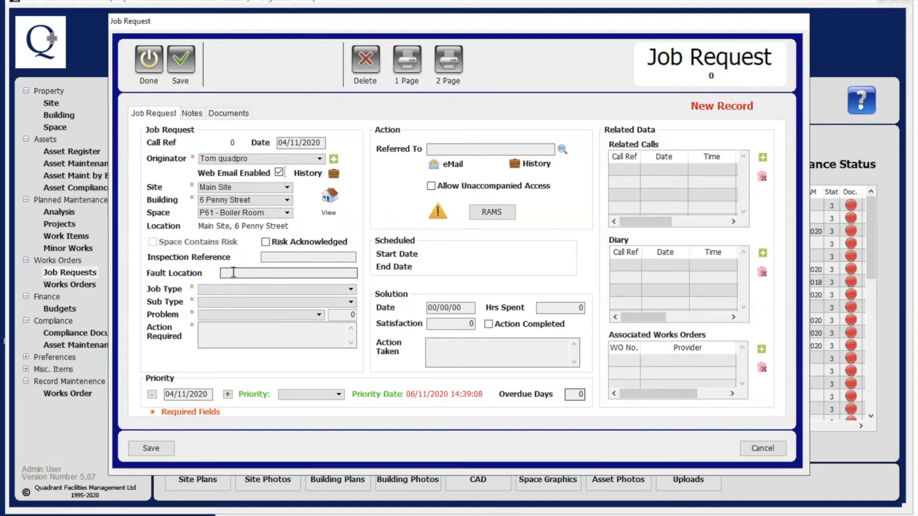
# Step: Enter 'Broken boiler' as the fault location
pyautogui.click(234, 273)
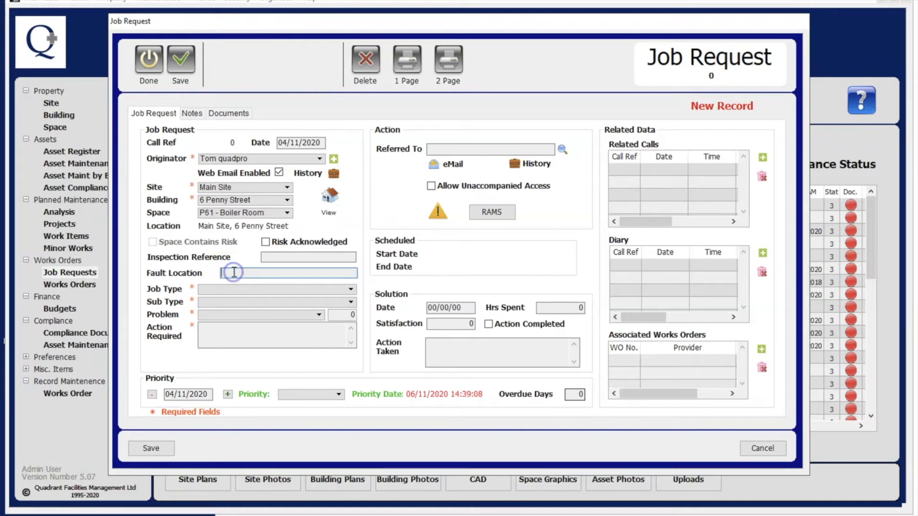
pyautogui.write('Broken boiler')
pyautogui.click(243, 294)
# Step: Classify the job as Heating/Cooling, sub type Boiler(s), problem Not Working
pyautogui.click(244, 293)
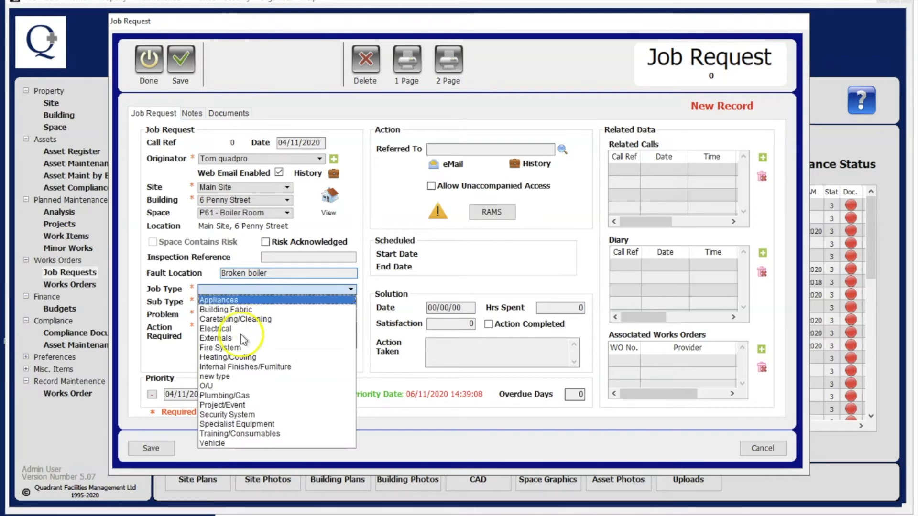
pyautogui.click(239, 357)
pyautogui.click(240, 302)
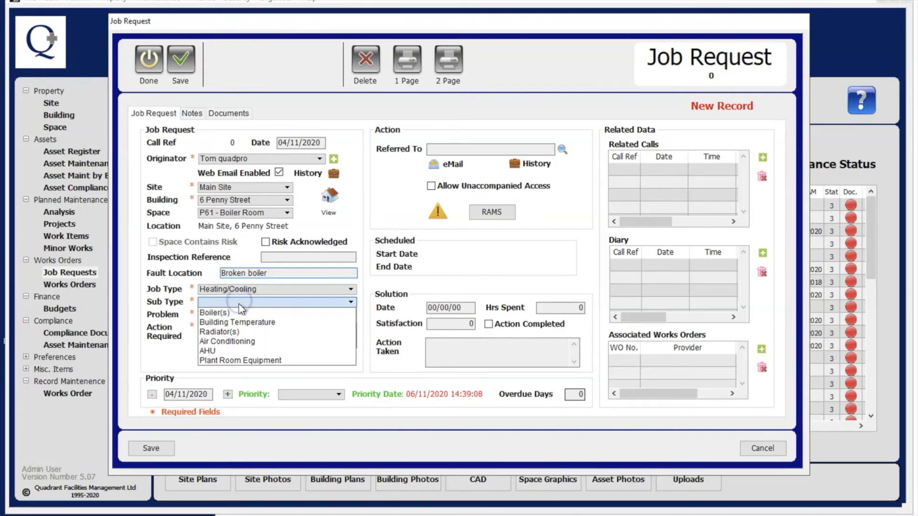
pyautogui.click(229, 311)
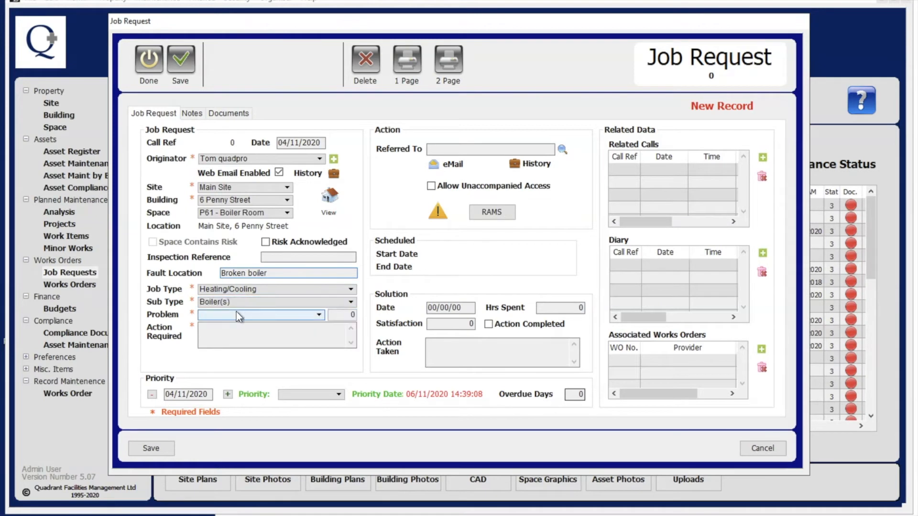
pyautogui.click(240, 314)
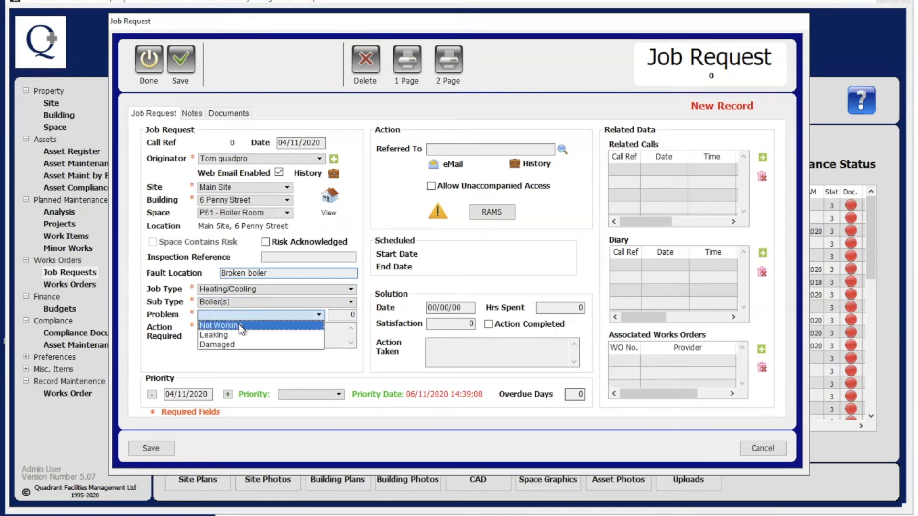
pyautogui.click(239, 327)
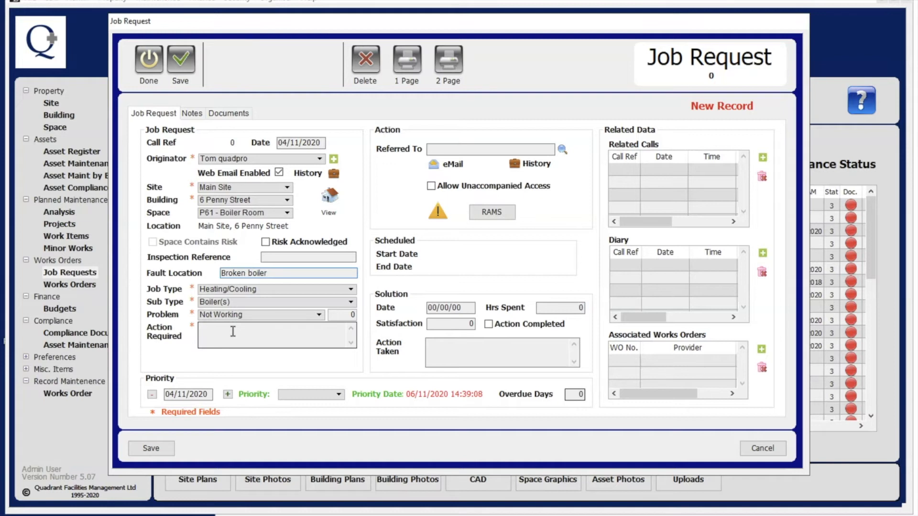
pyautogui.click(235, 331)
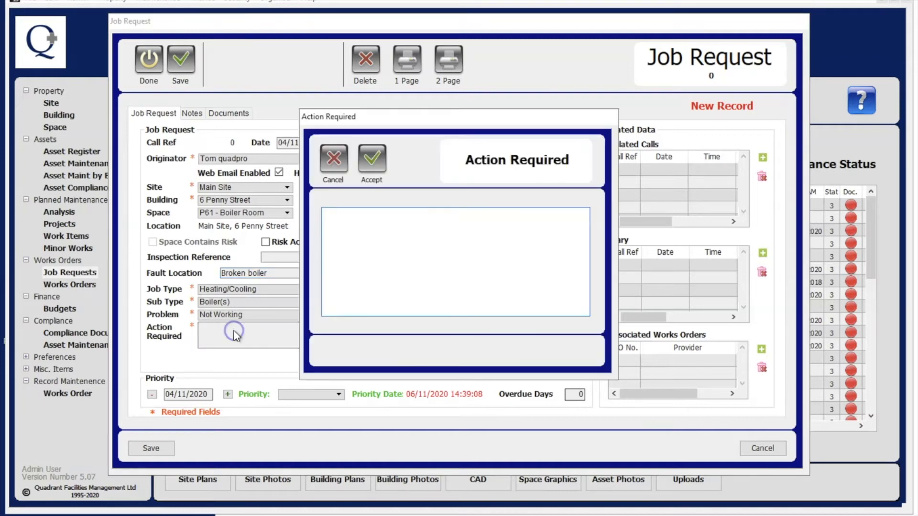
# Step: Enter 'Boiler not connected properly' as the action required
pyautogui.click(369, 259)
pyautogui.write('Boiler not connected properly')
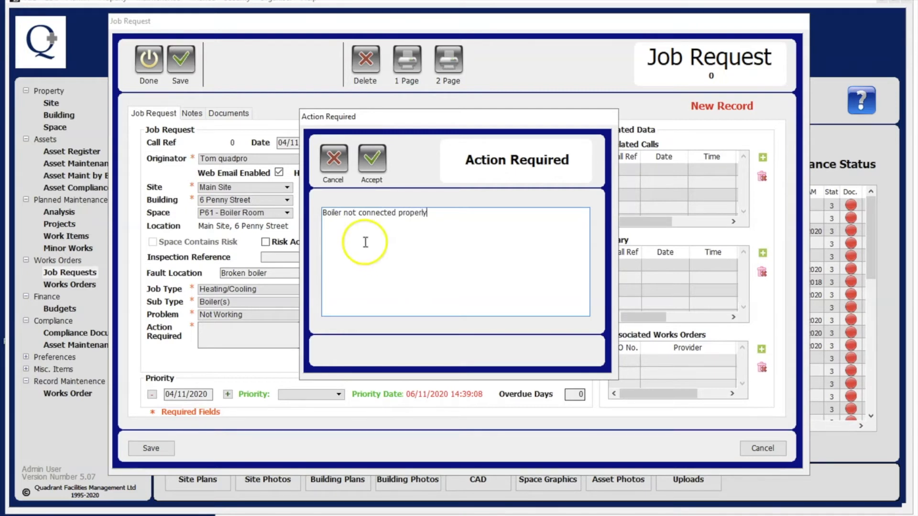
pyautogui.click(369, 161)
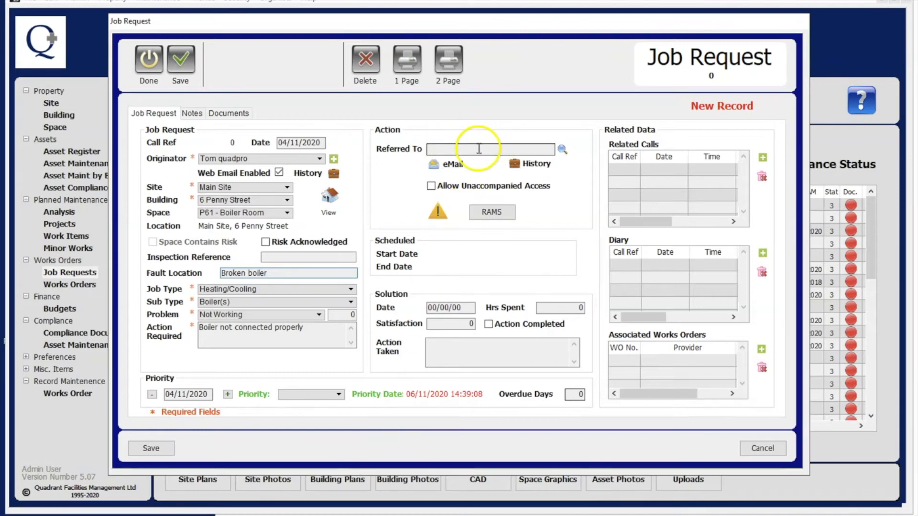
# Step: Refer the job to the operative and allow unaccompanied access
pyautogui.click(523, 147)
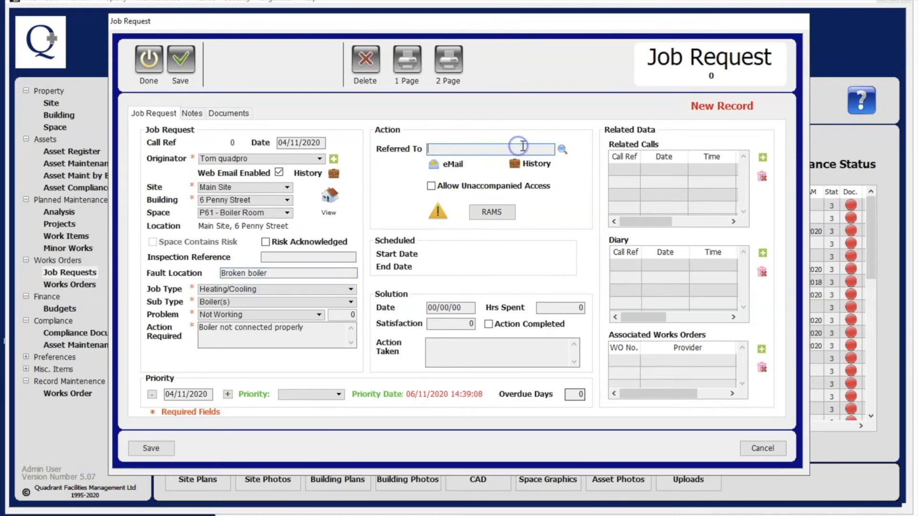
pyautogui.click(561, 150)
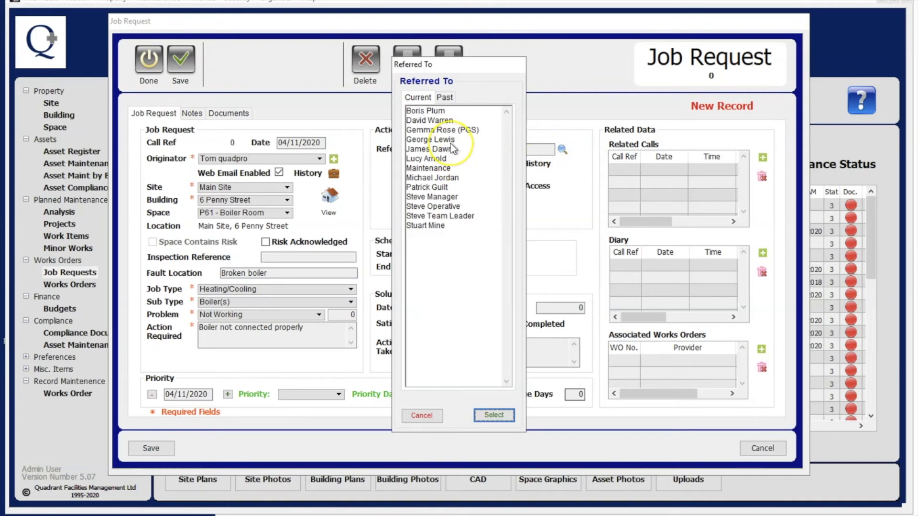
pyautogui.click(440, 207)
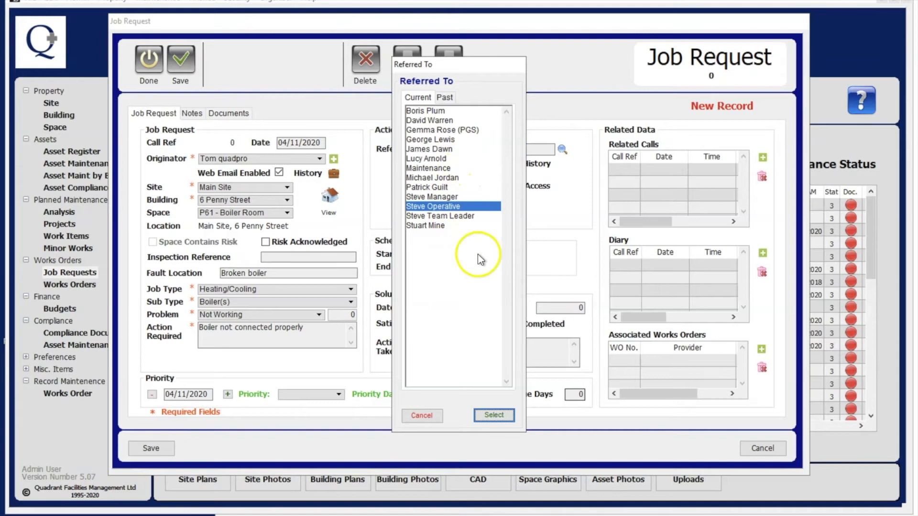
pyautogui.click(488, 414)
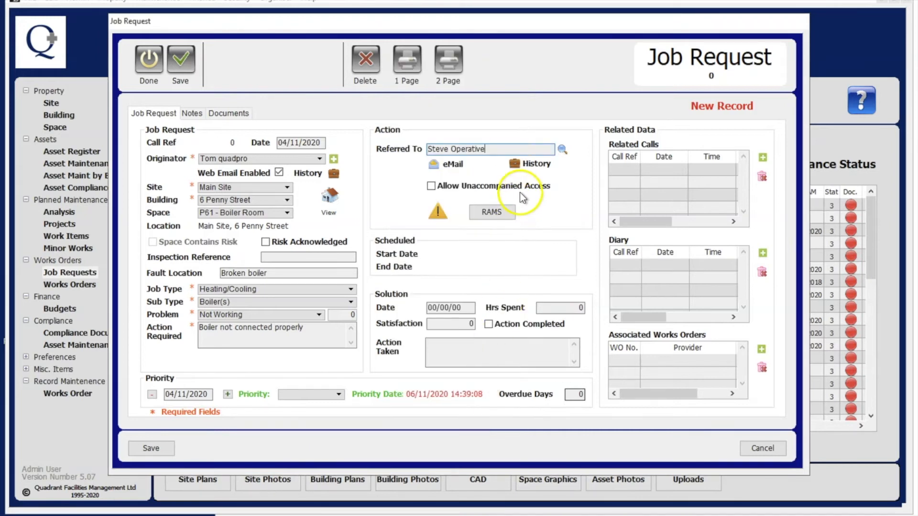
pyautogui.click(484, 186)
pyautogui.click(493, 218)
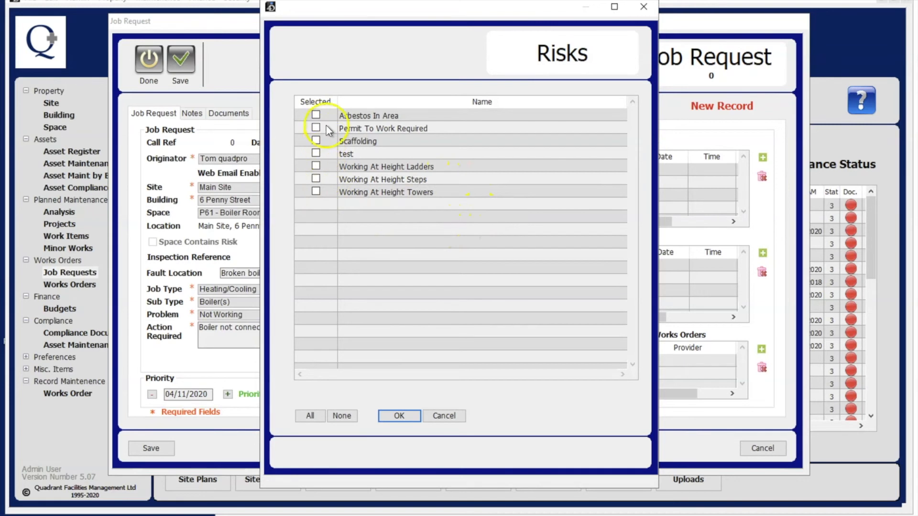
# Step: Record Working At Height Steps as the job's risk
pyautogui.click(317, 178)
pyautogui.click(400, 415)
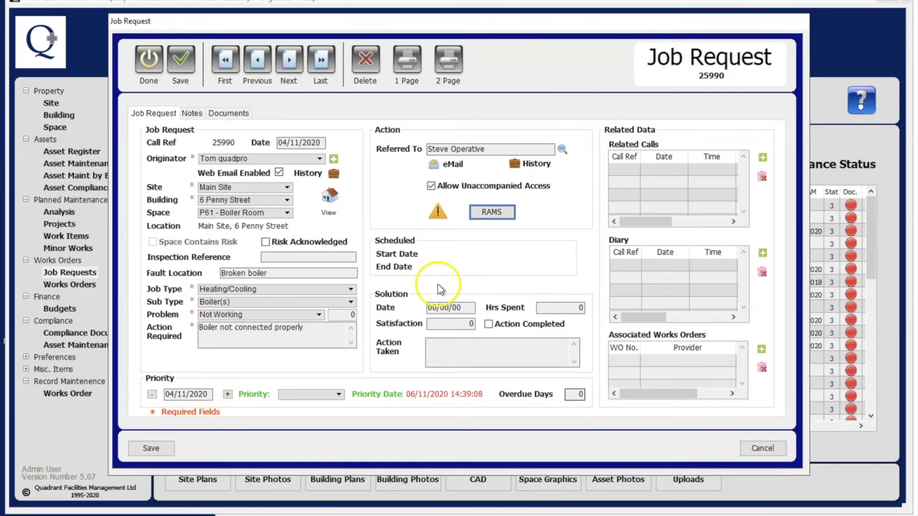
pyautogui.click(335, 395)
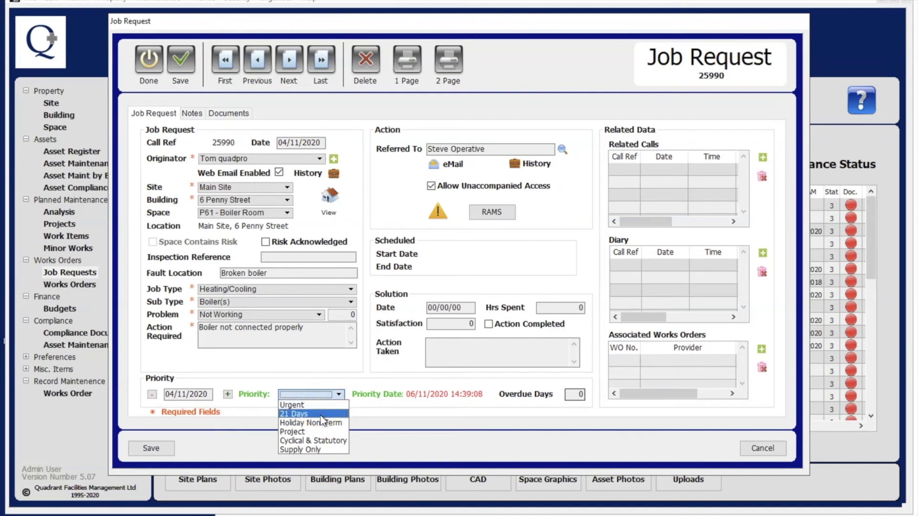
# Step: Set the priority to 21 Days, due 26/11/2020, and start a new diary entry
pyautogui.click(321, 415)
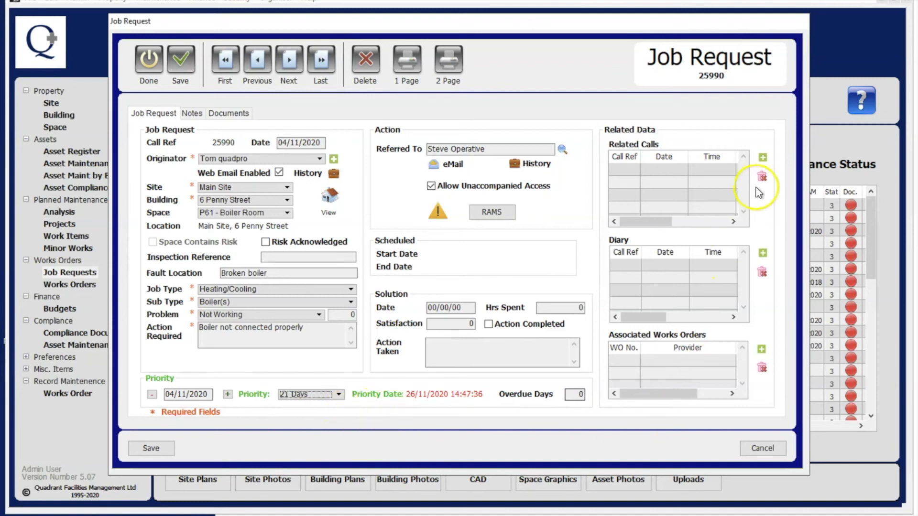
pyautogui.click(763, 158)
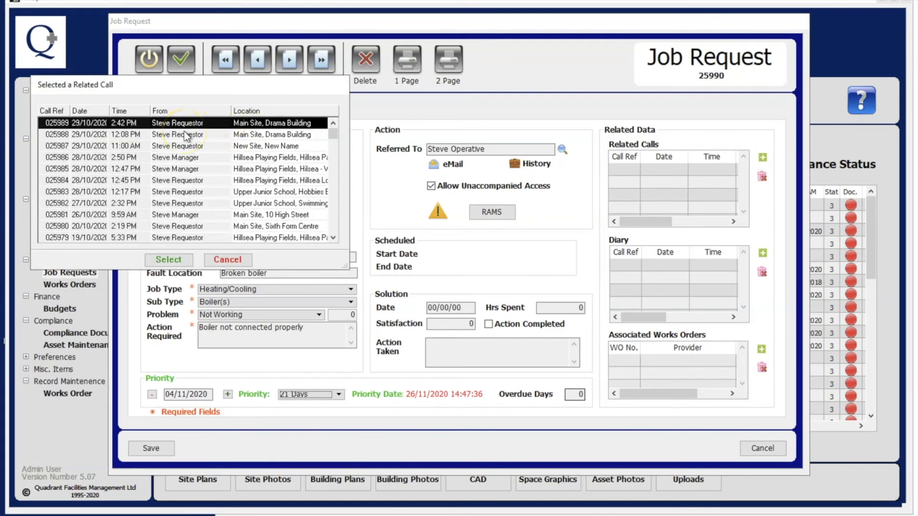
pyautogui.click(230, 260)
pyautogui.click(762, 252)
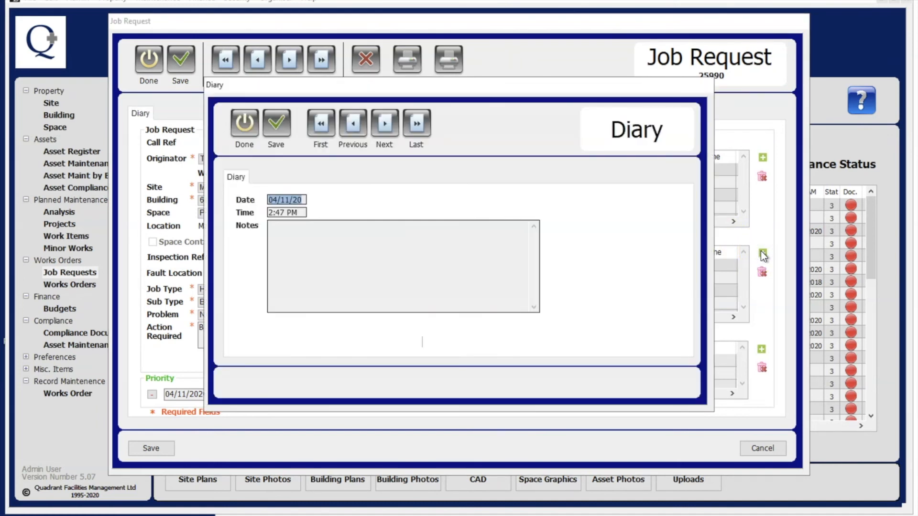
# Step: Save the diary note 'please collect step ladder from store beforehand' and save the job request
pyautogui.click(360, 249)
pyautogui.write('please collect step ladder from store beforehand')
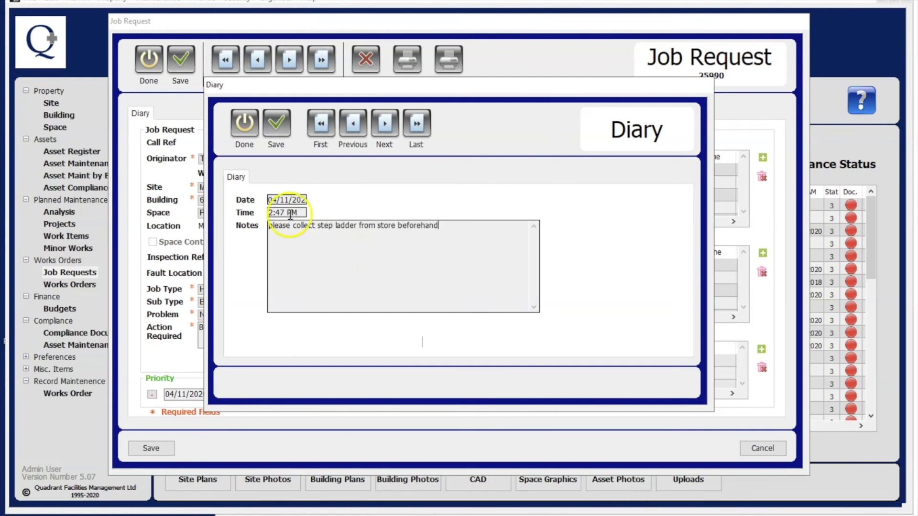
pyautogui.click(277, 127)
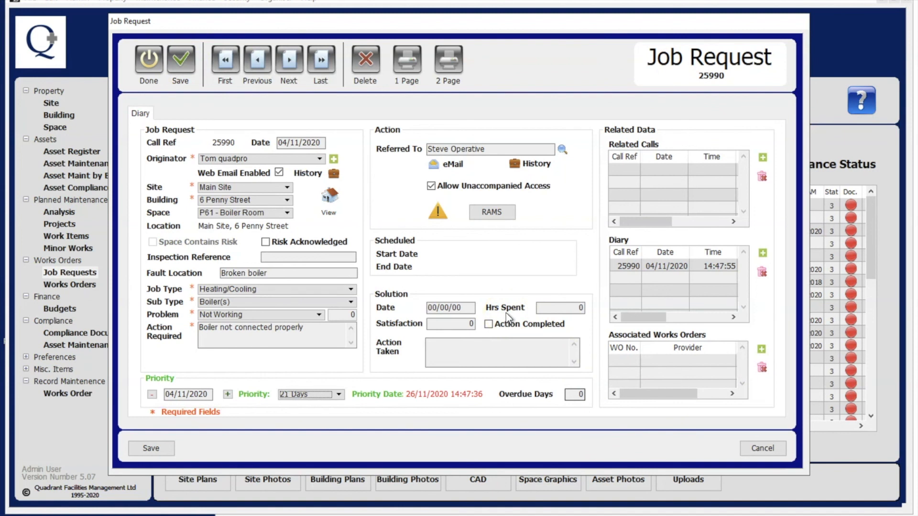
pyautogui.click(188, 61)
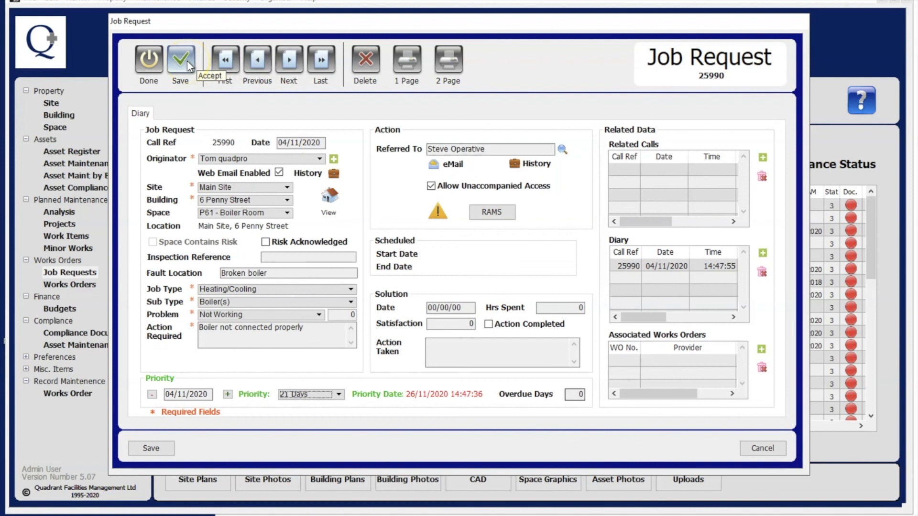
# Step: Save and close job request 25990, then reopen it from the dashboard list to check it
pyautogui.click(187, 60)
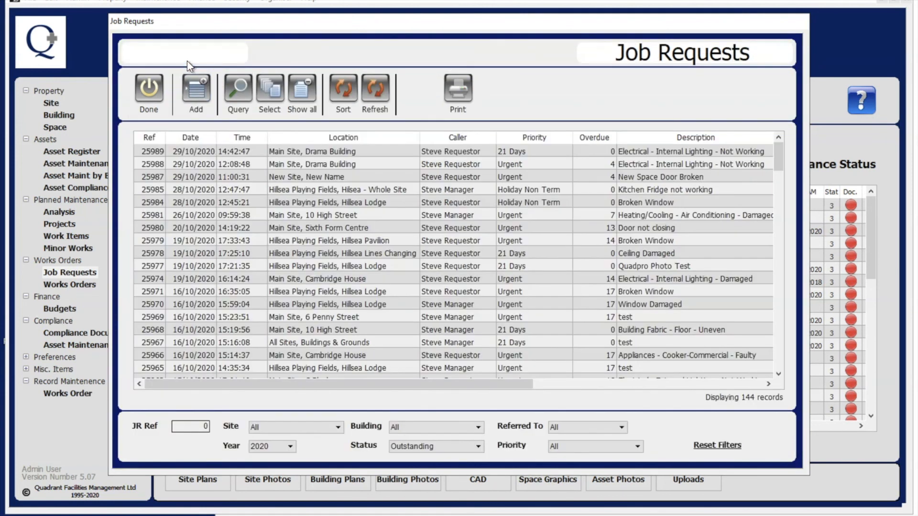
pyautogui.click(160, 79)
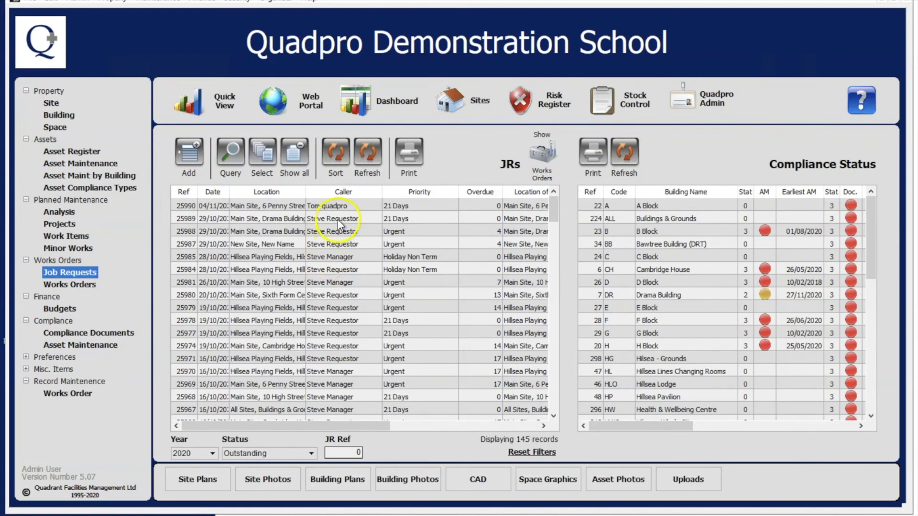
pyautogui.click(341, 209)
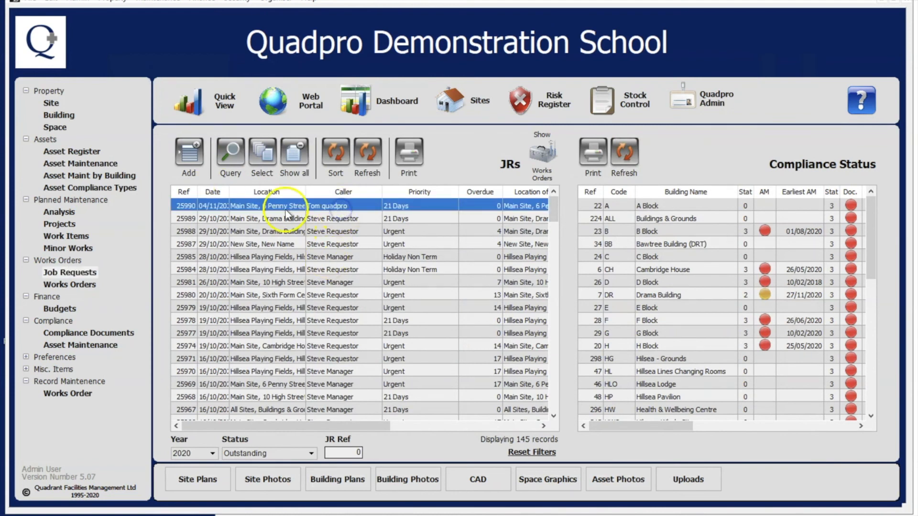
pyautogui.doubleClick(346, 208)
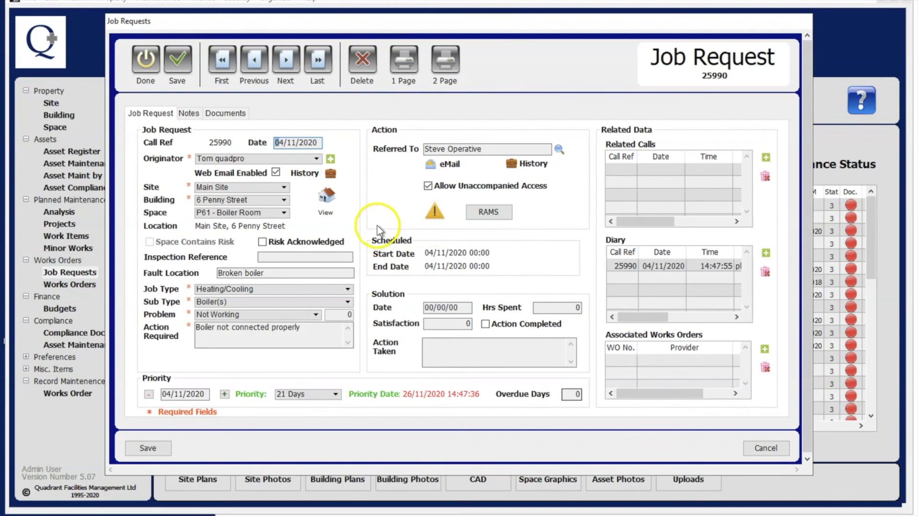